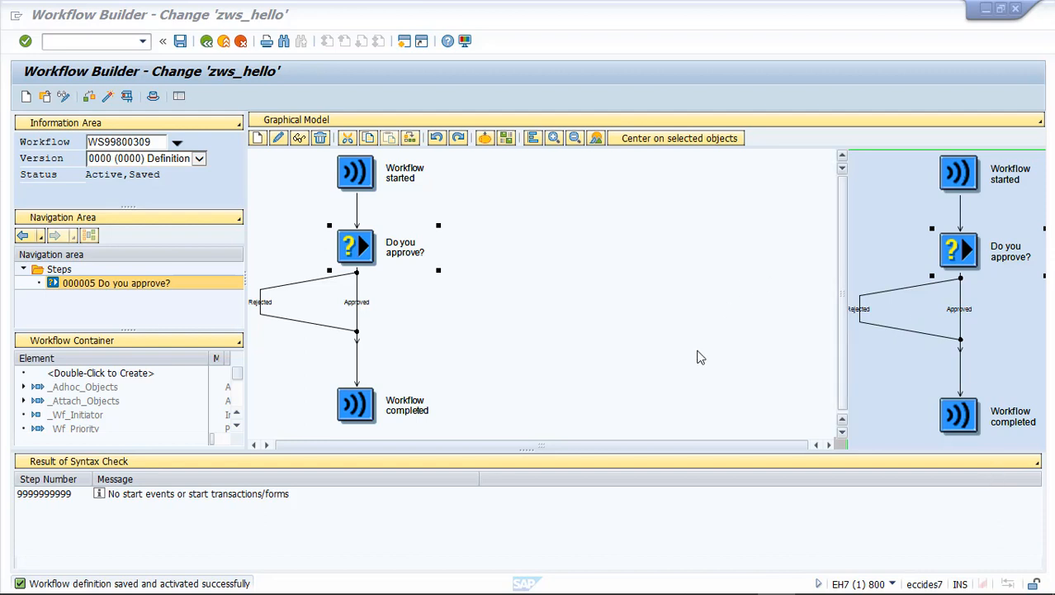
- Open the "Do you approve?" decision step and set its requested end to 1 minute after Work Item Creation
left_click(376, 259)
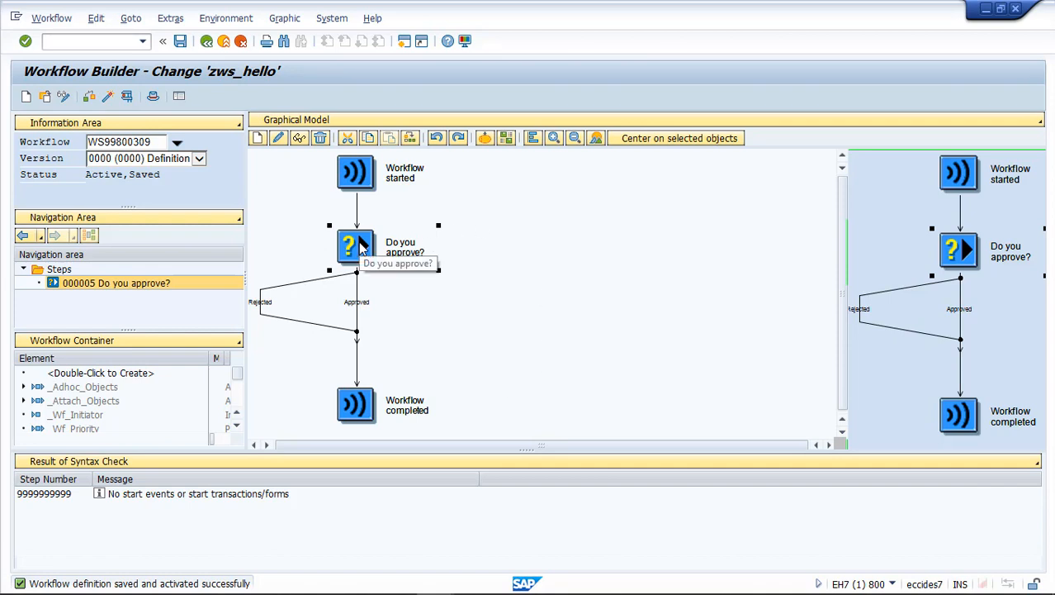
double_click(360, 245)
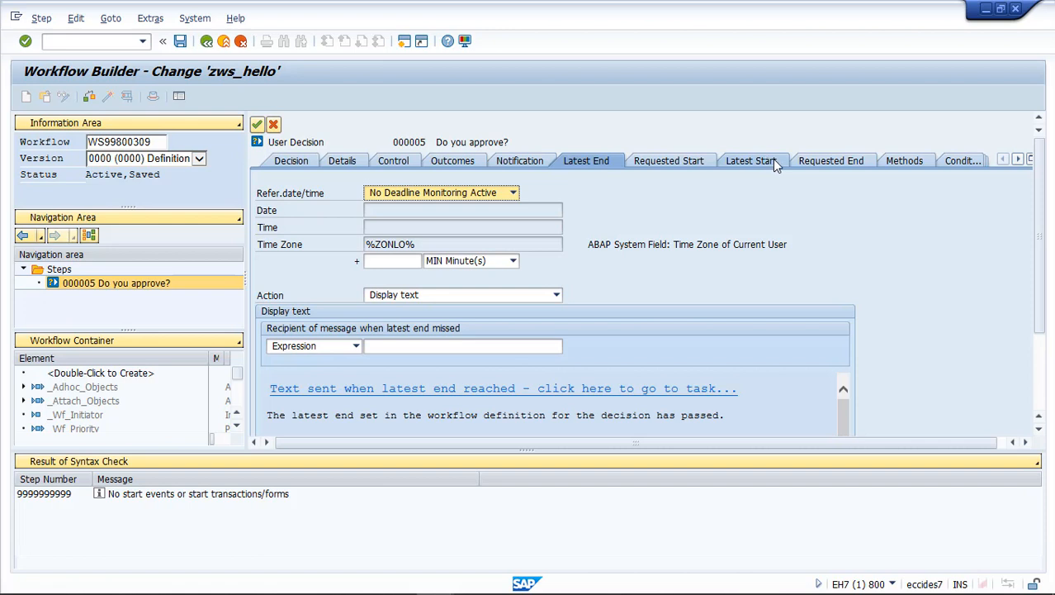
left_click(834, 161)
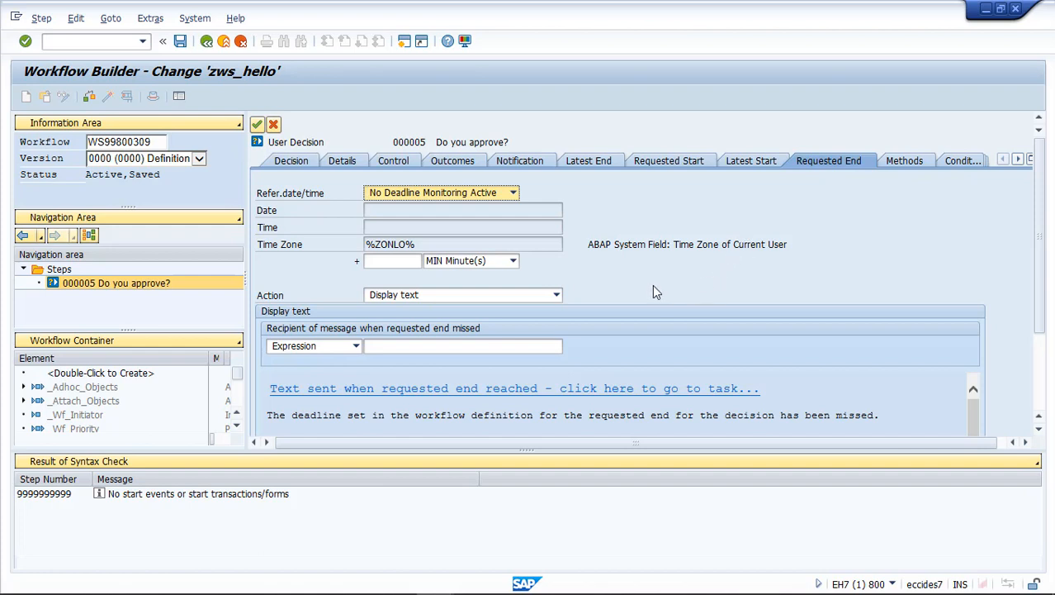
left_click(557, 295)
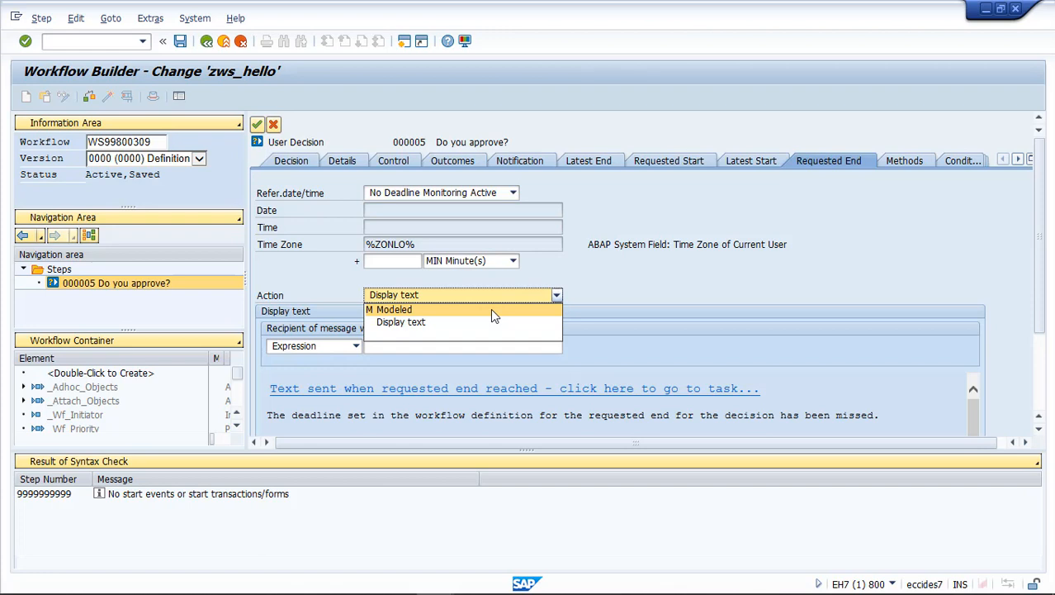
left_click(664, 282)
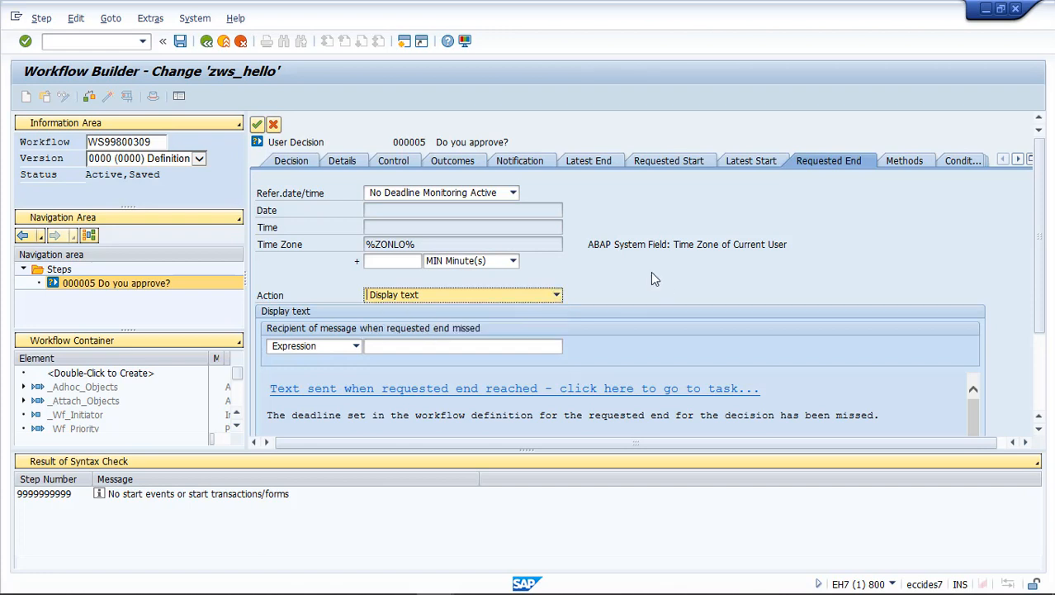
left_click(480, 197)
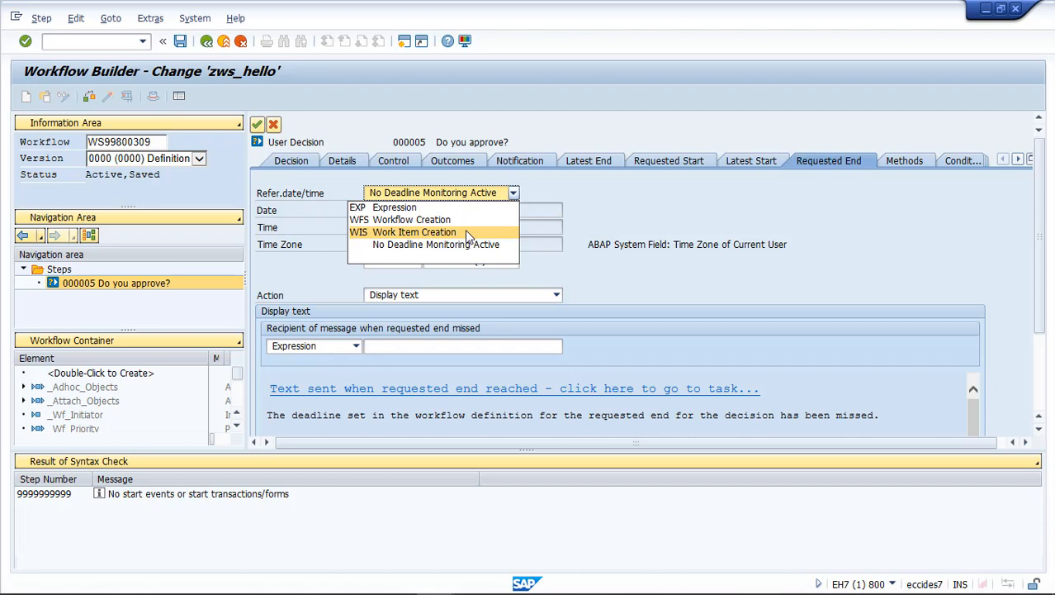
left_click(465, 232)
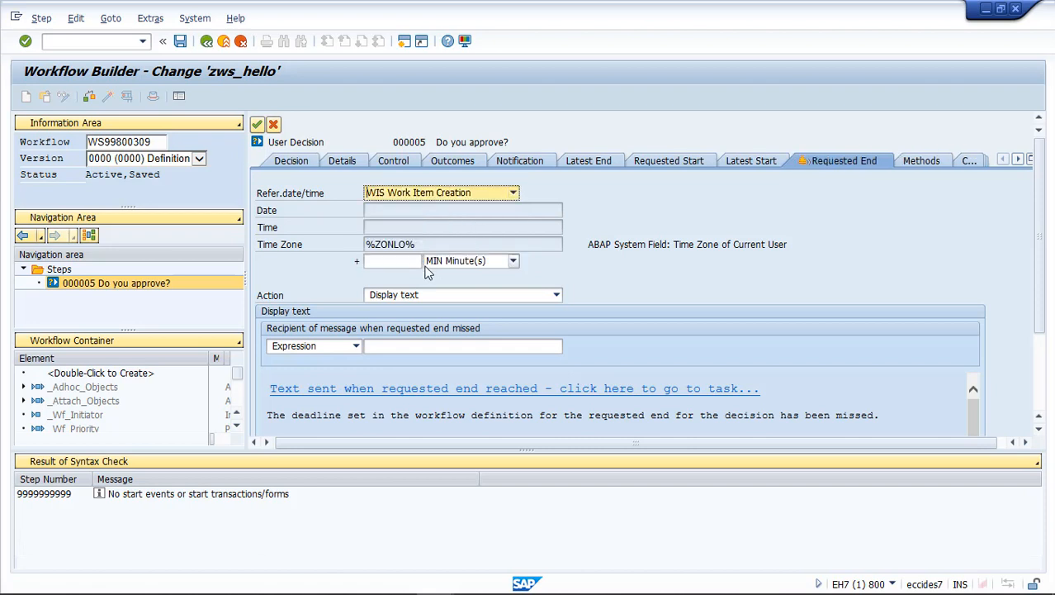
left_click(395, 264)
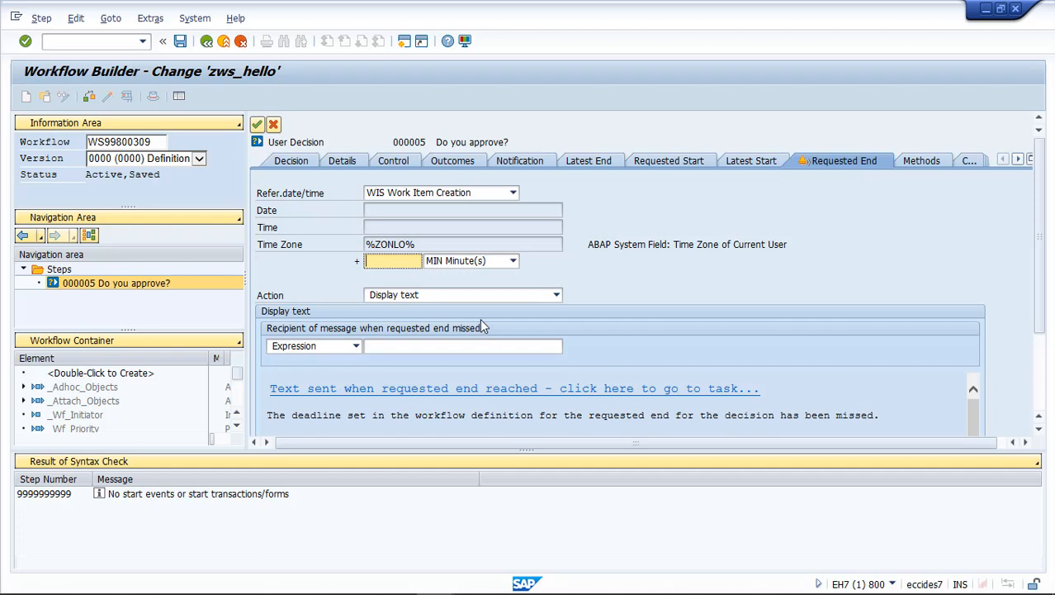
type("1")
- Check the decision's agent, set user USER02 as recipient of the missed requested end message, and apply the step settings
left_click(392, 159)
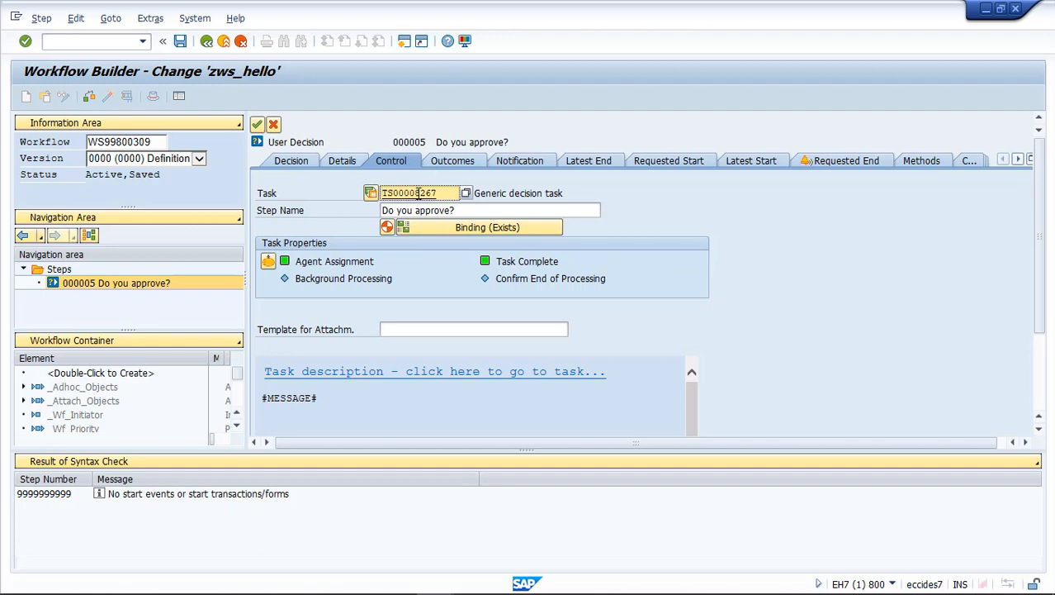
left_click(342, 157)
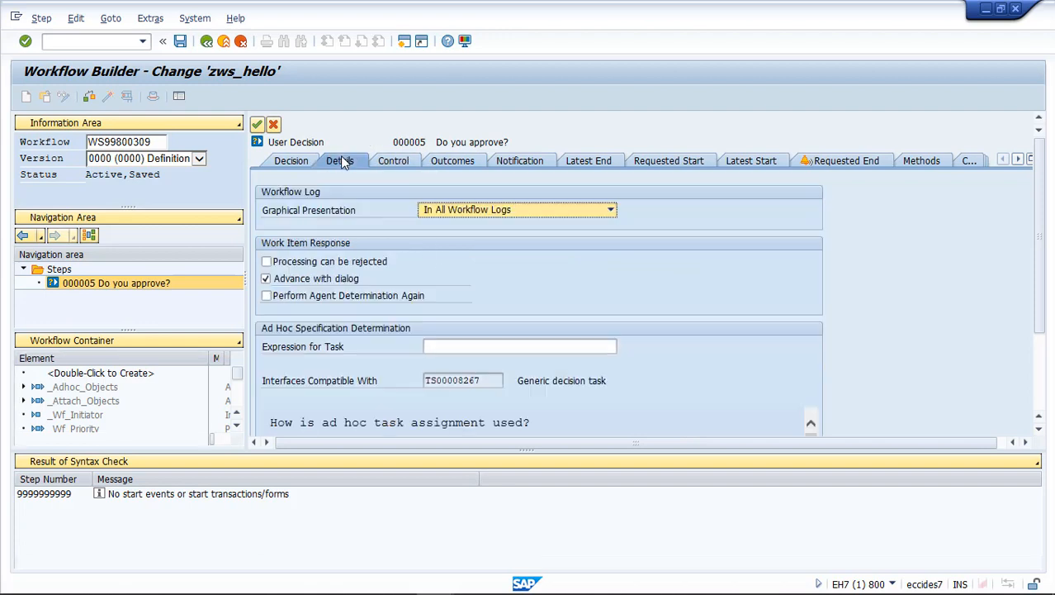
left_click(299, 164)
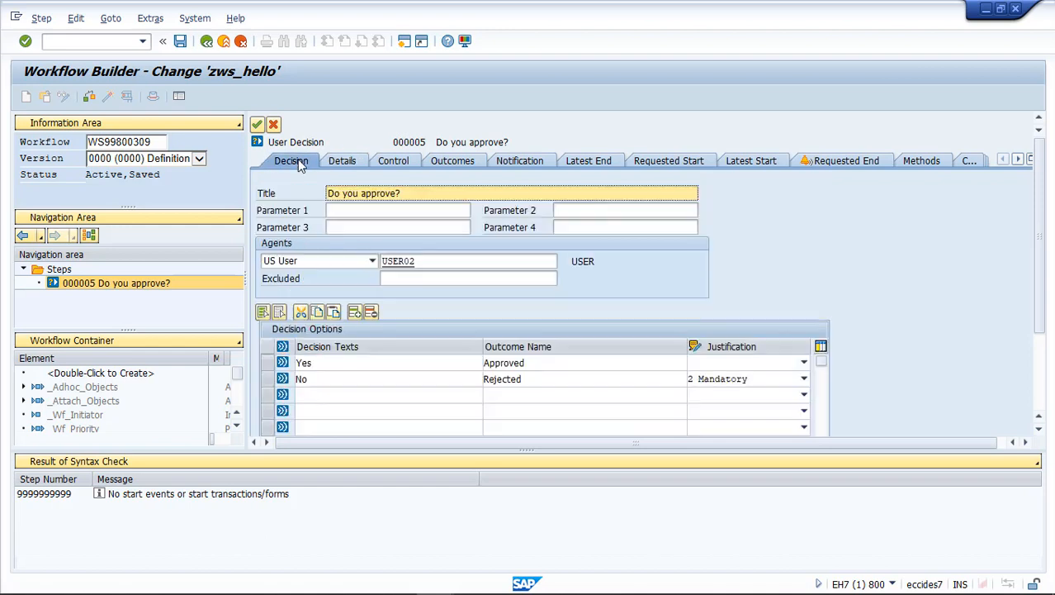
left_click(426, 263)
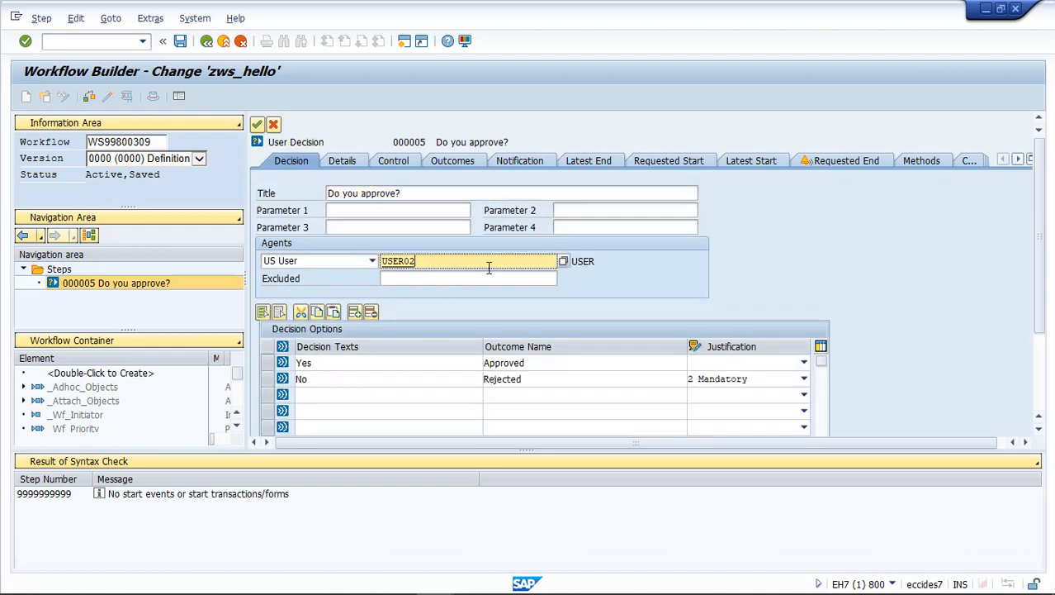
left_click(845, 162)
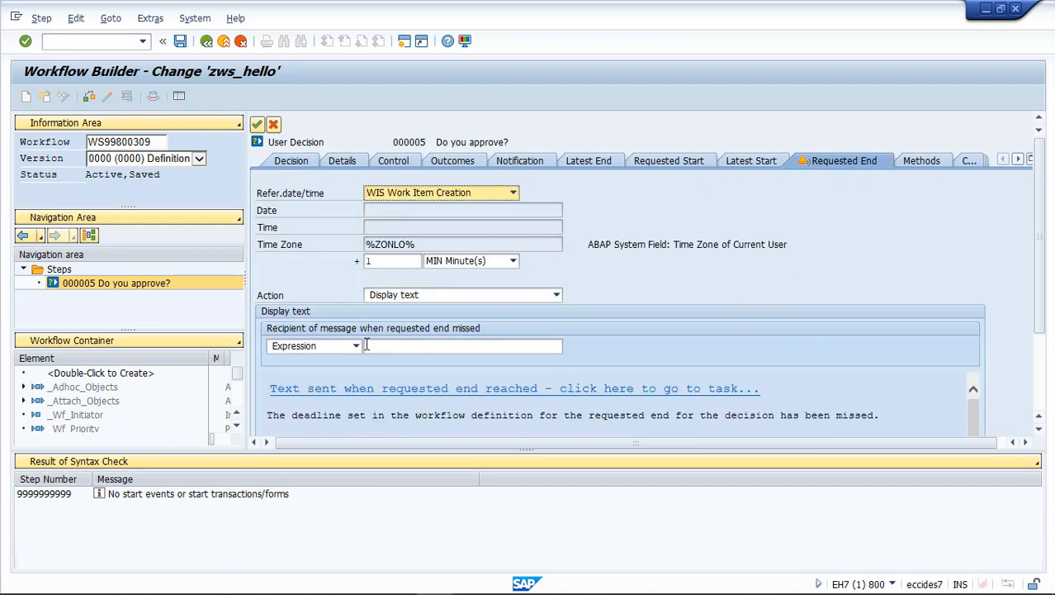
left_click(356, 347)
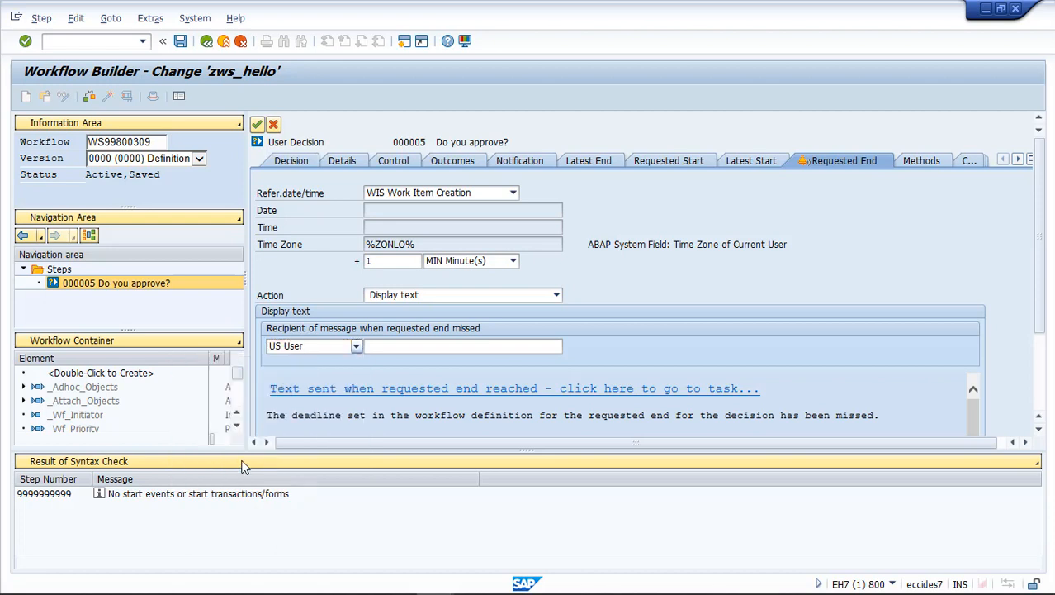
left_click(217, 460)
left_click(395, 345)
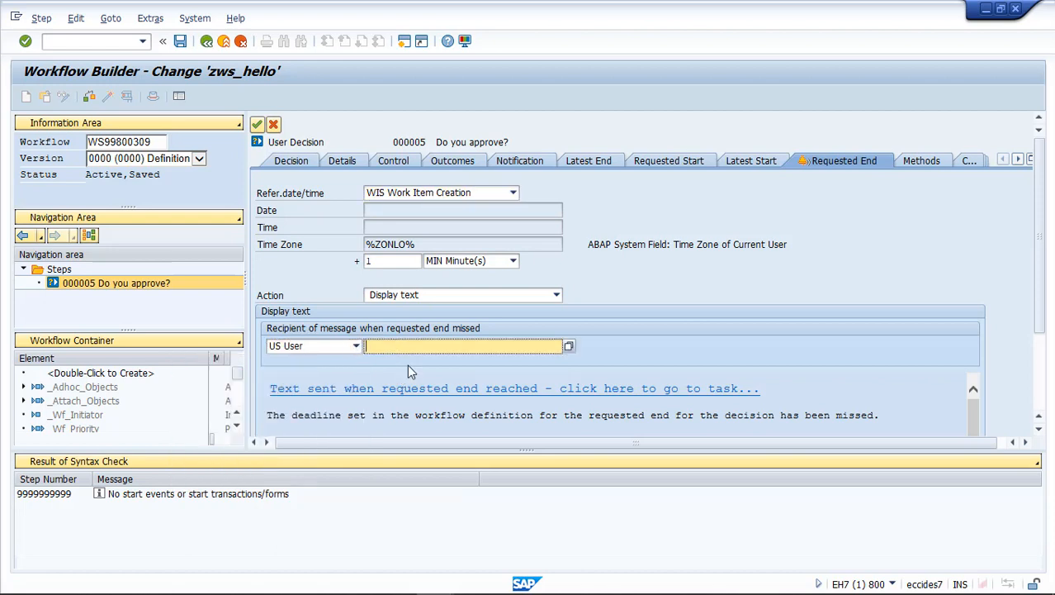
type("USER02")
left_click(287, 415)
left_click_drag(268, 415, 893, 418)
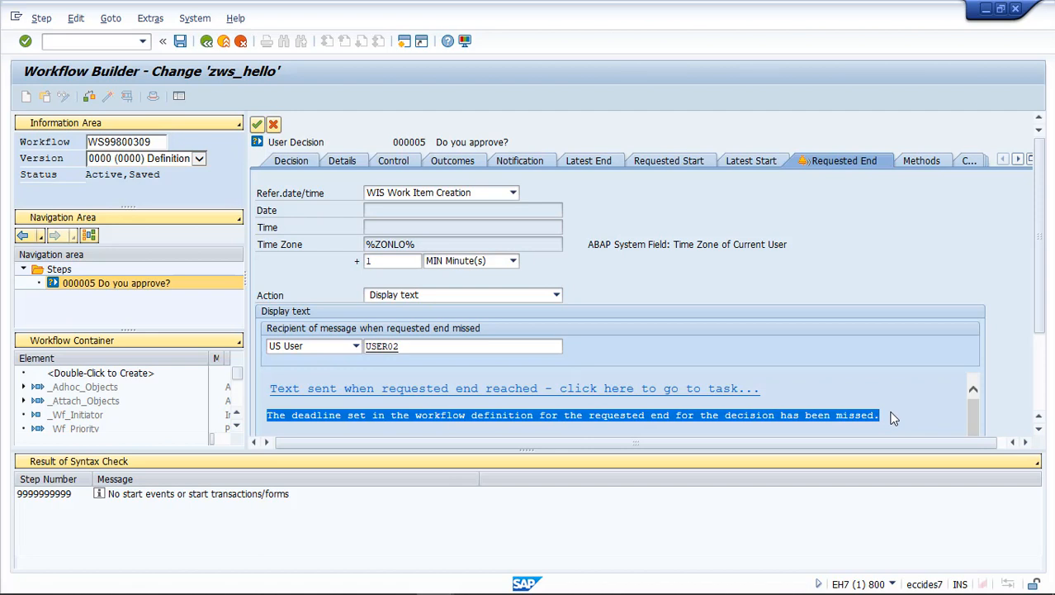
left_click(893, 418)
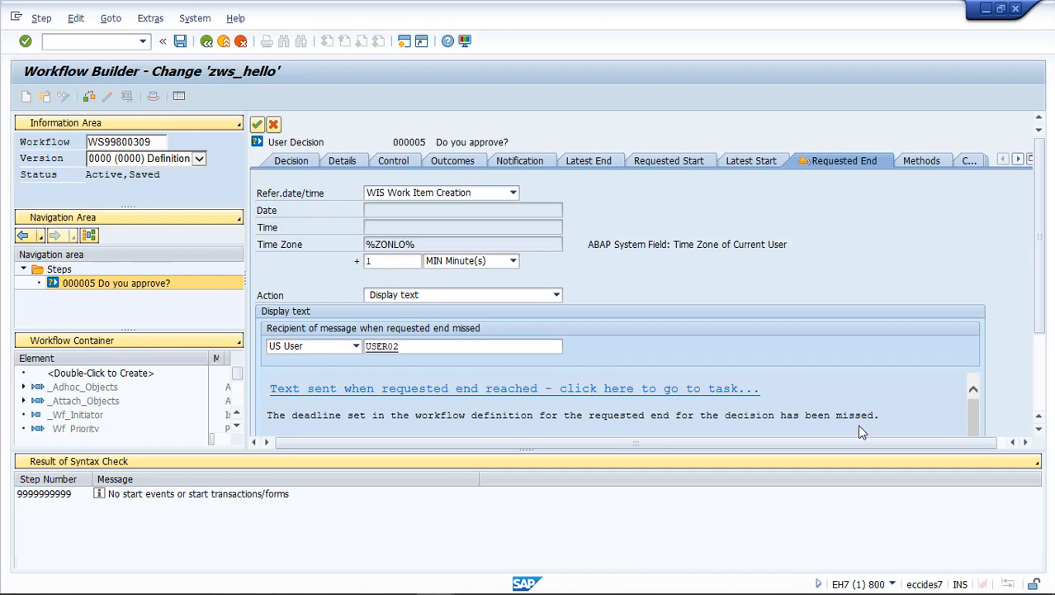
left_click(258, 124)
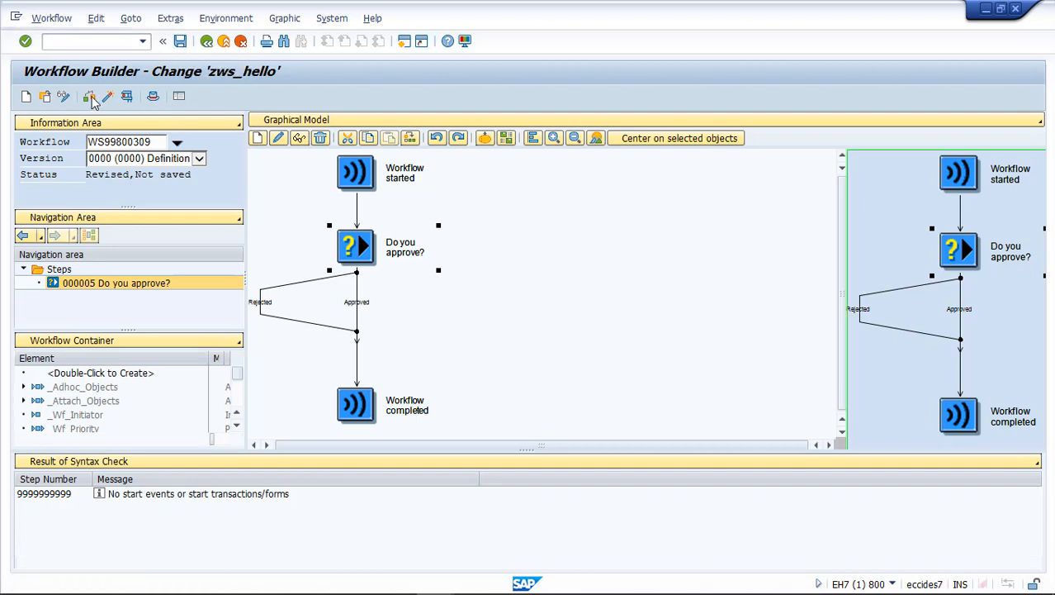
- Save the zws_hello workflow and generate and activate its runtime version
key("ctrl+s")
left_click(89, 97)
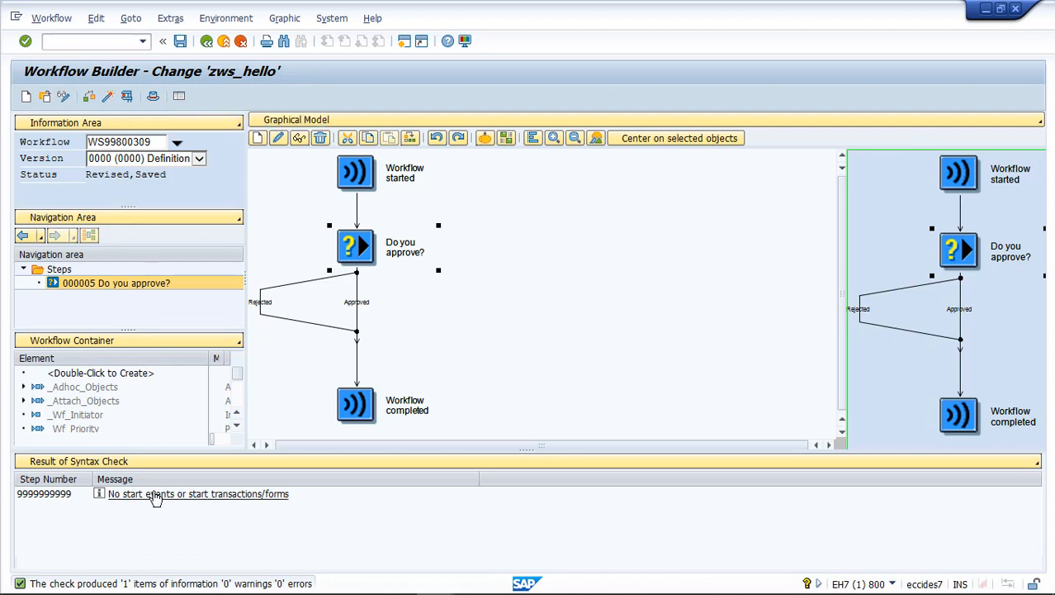
left_click(108, 97)
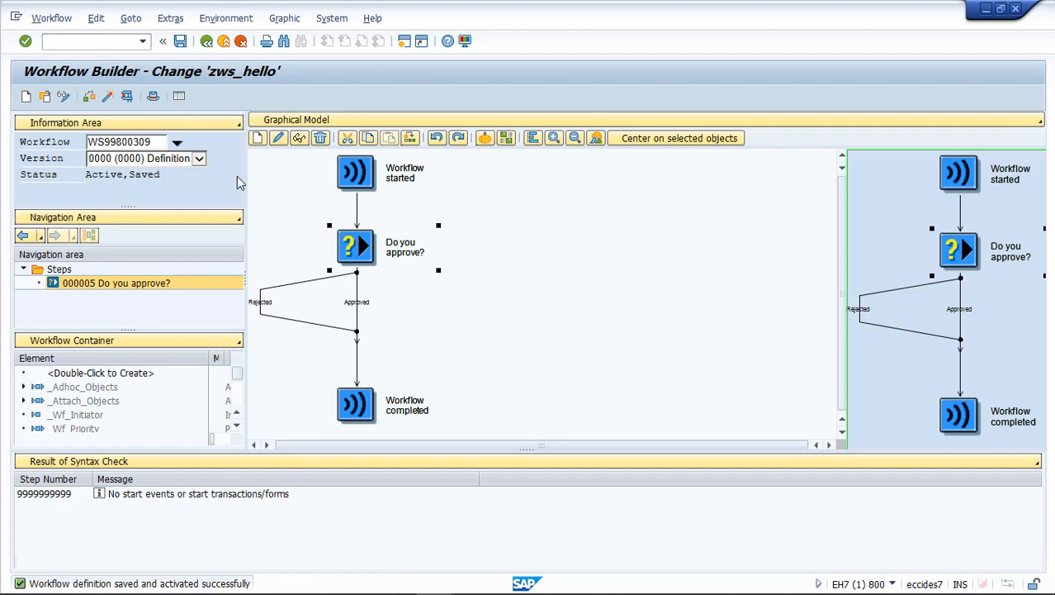
- Test the workflow and cancel the decision while keeping the work item in the inbox
left_click(127, 97)
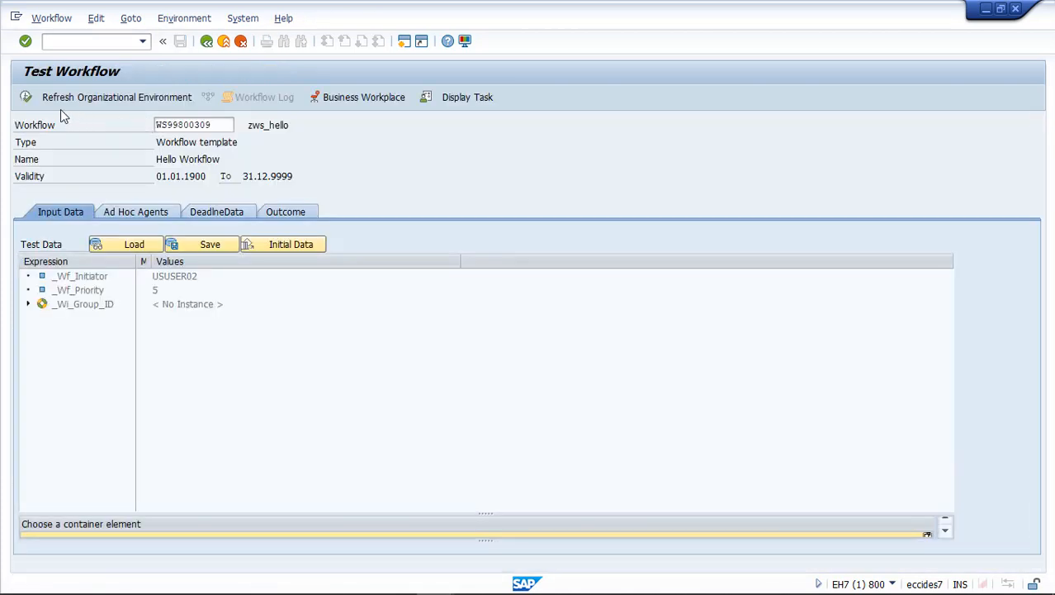
left_click(26, 97)
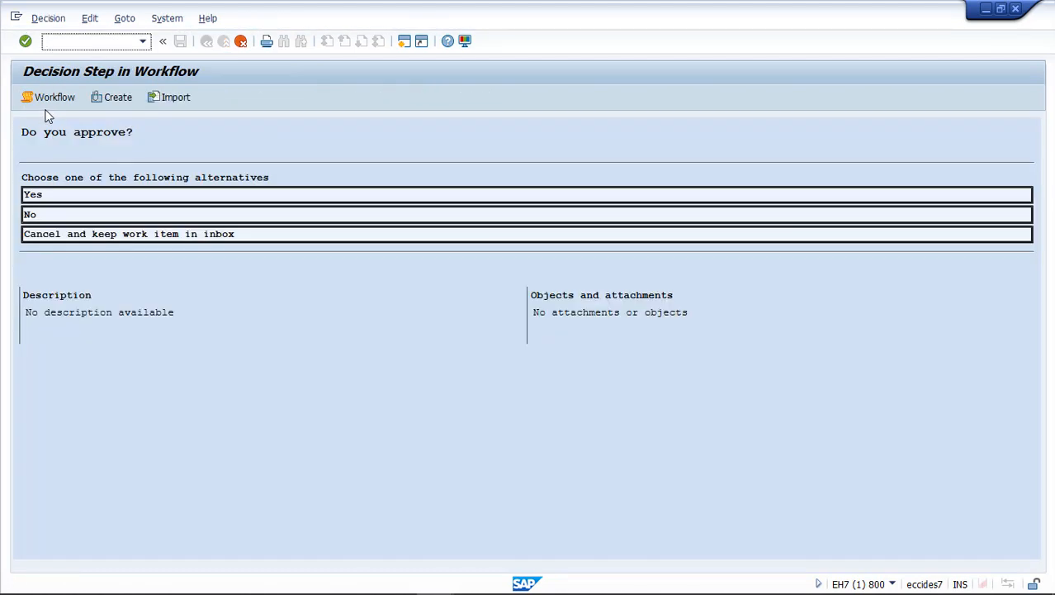
left_click(168, 235)
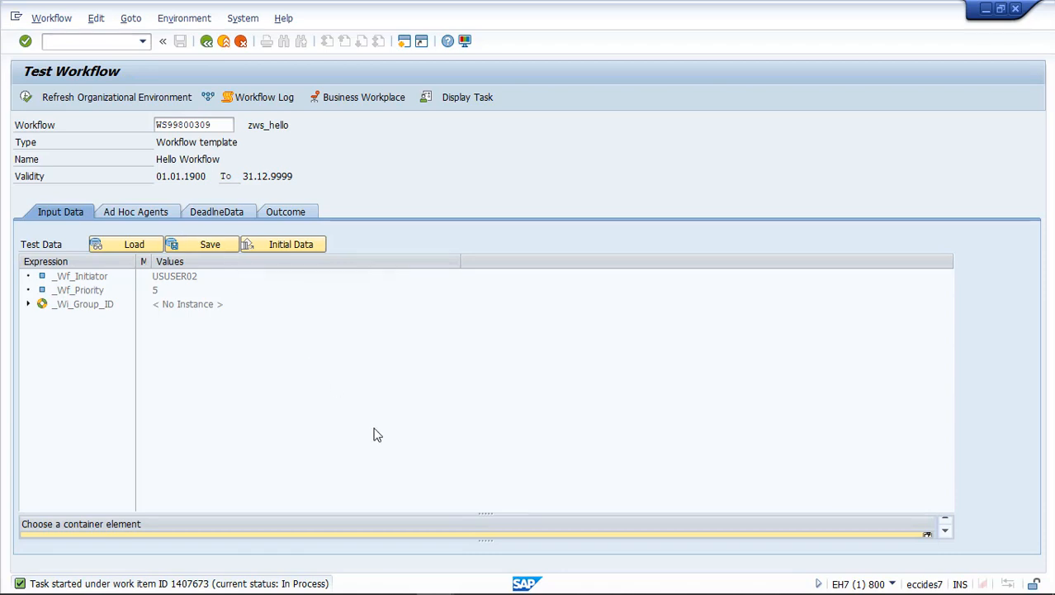
- In the Automatic Workflow Customizing session, review the interval, job name and report of the workflow deadline monitoring job, then go back
mouse_move(473, 593)
mouse_move(435, 579)
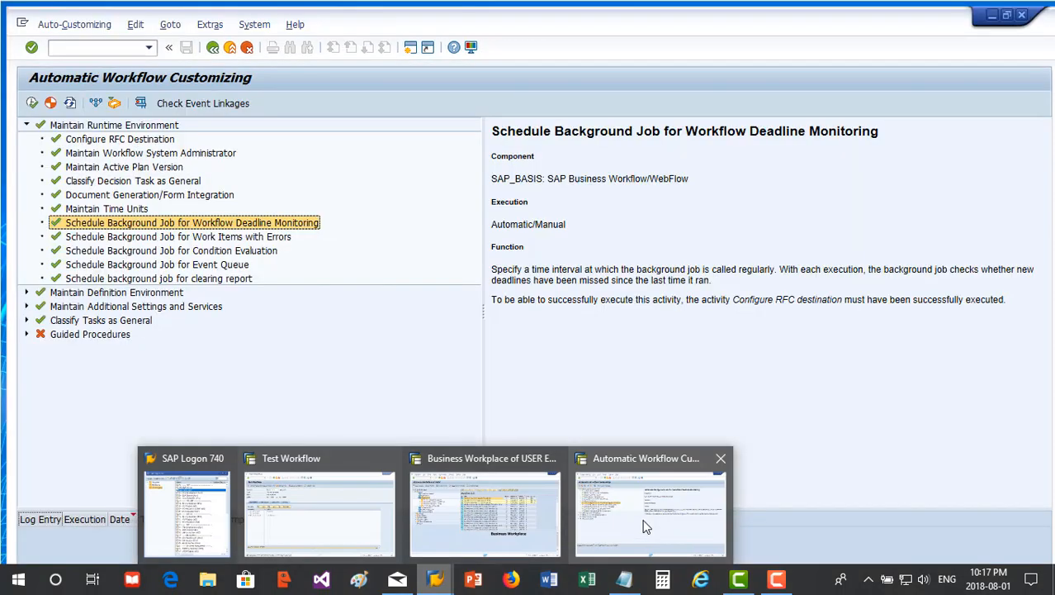
left_click(643, 518)
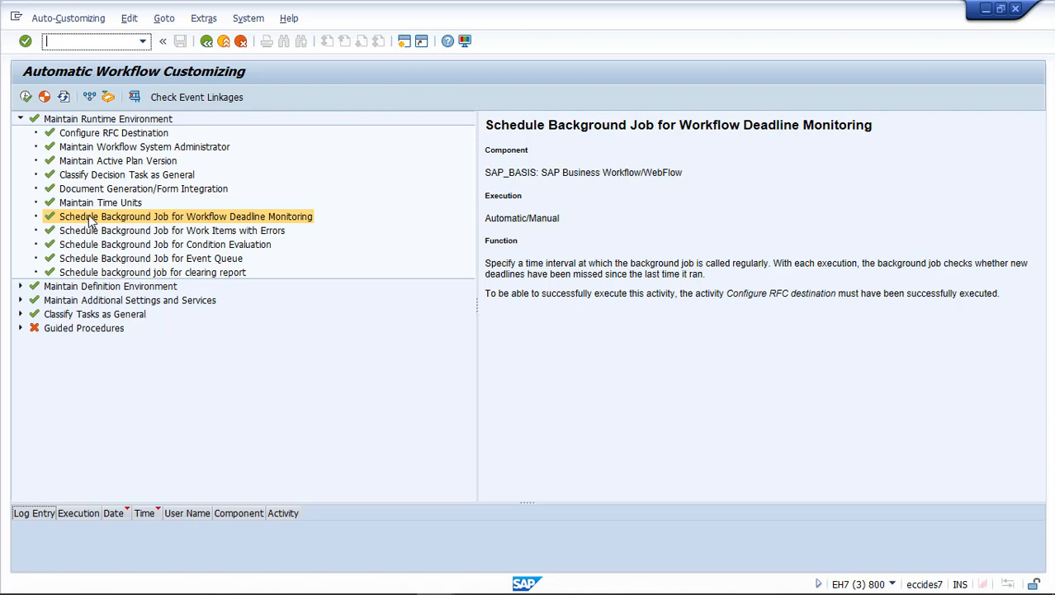
left_click(26, 98)
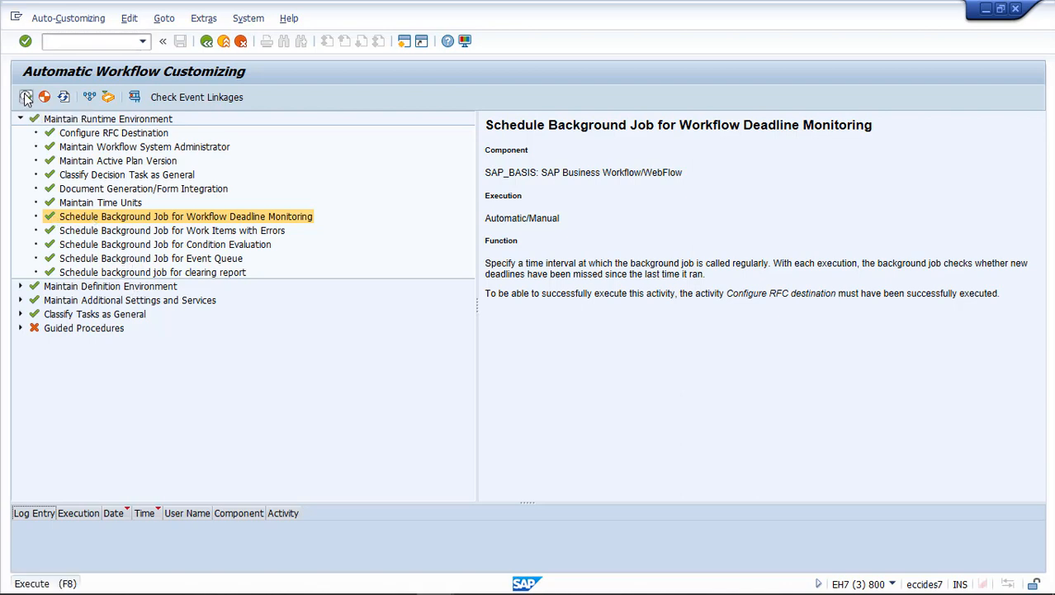
left_click_drag(318, 226, 269, 227)
left_click(323, 228)
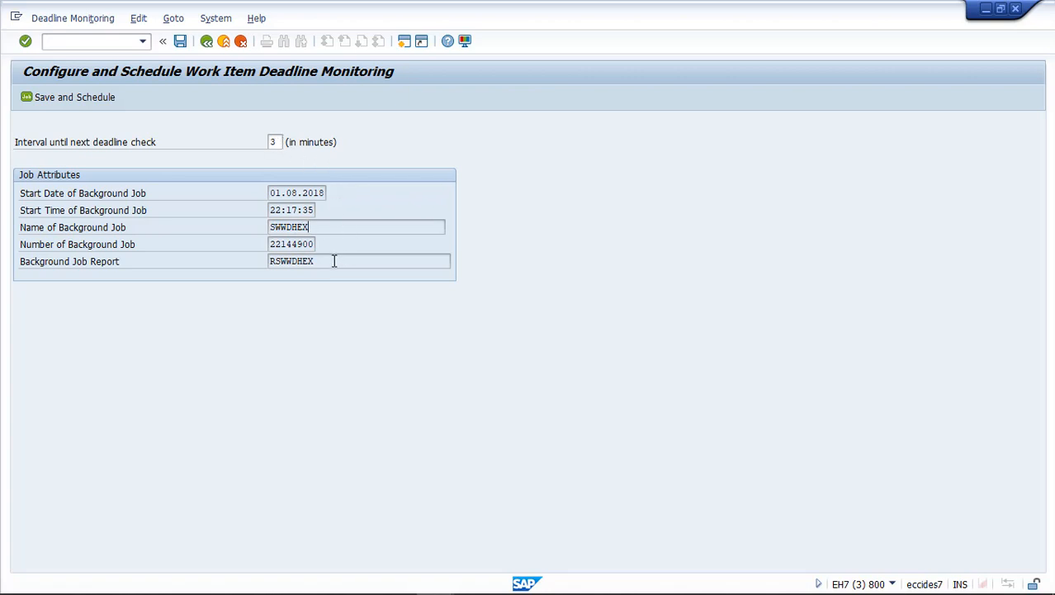
left_click_drag(334, 261, 258, 279)
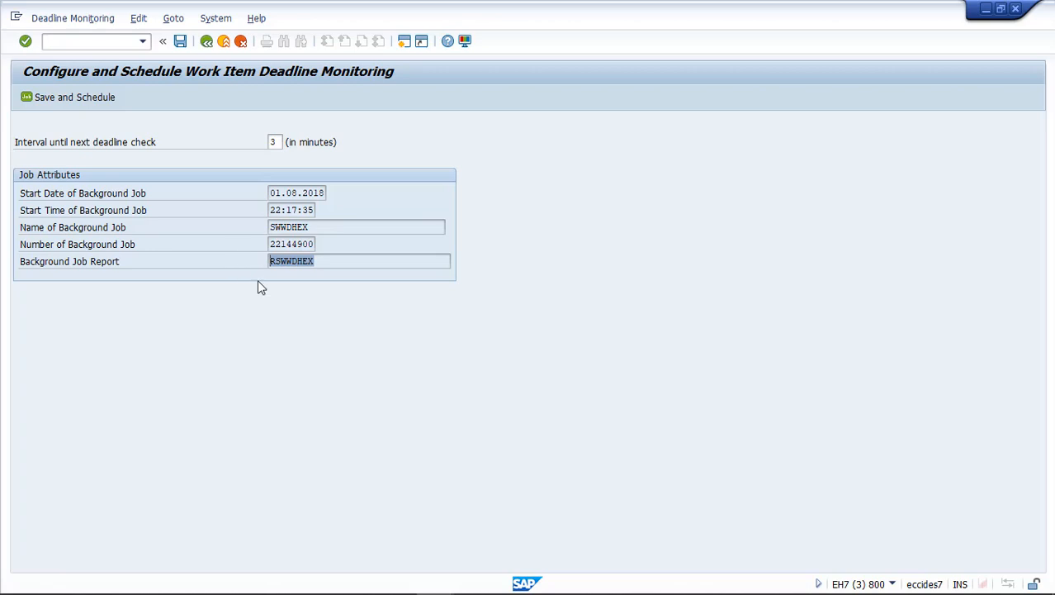
left_click(325, 262)
left_click_drag(328, 262, 268, 261)
left_click(334, 262)
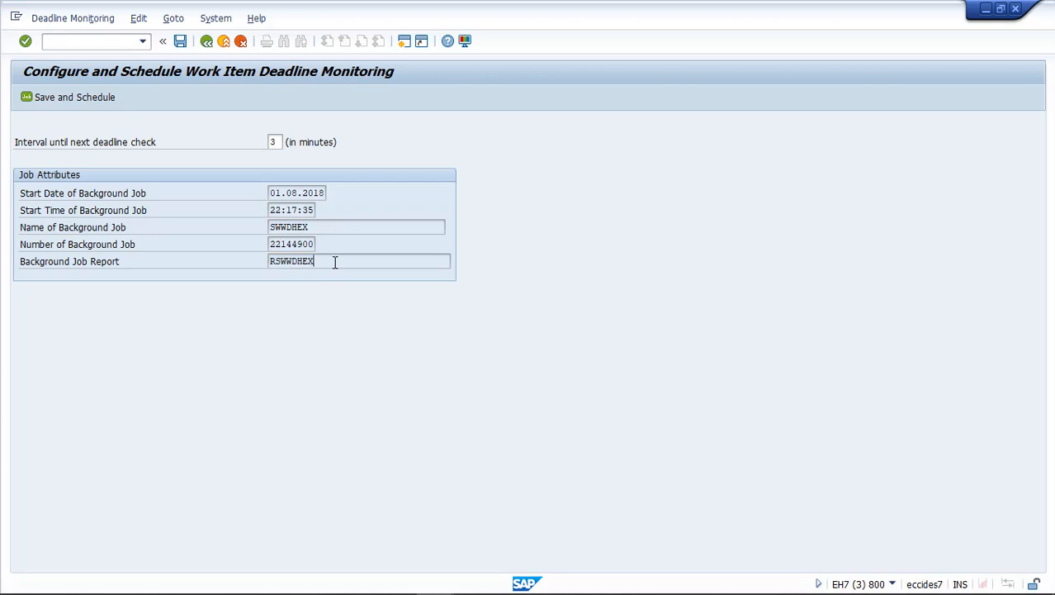
left_click(207, 42)
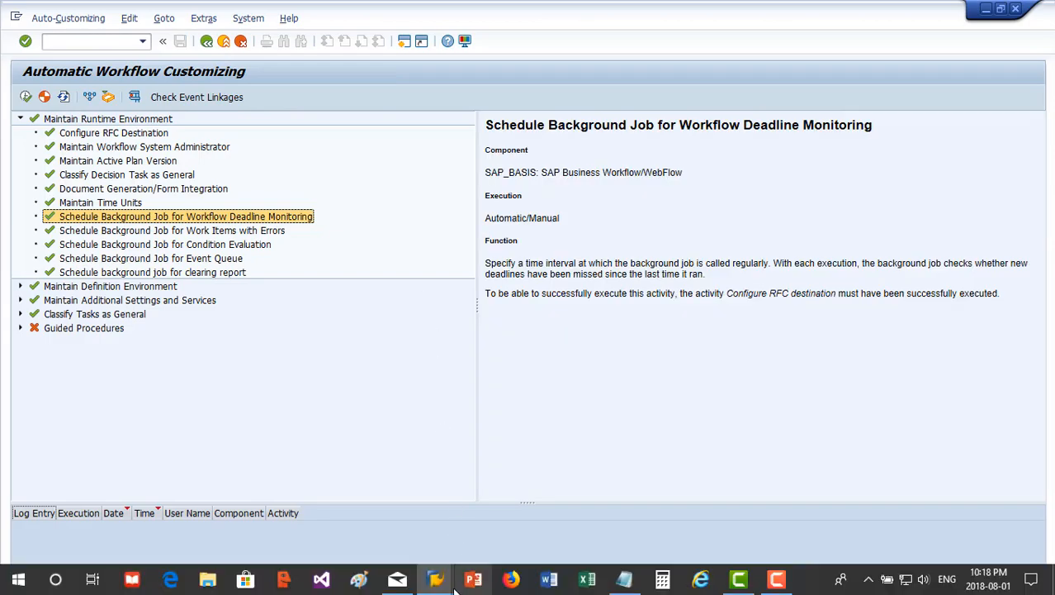
- Switch to the Business Workplace, examine the Deadline Messages, Overdue entries and Workflow folders, and display the "Do you approve?" work item
mouse_move(454, 588)
left_click(472, 516)
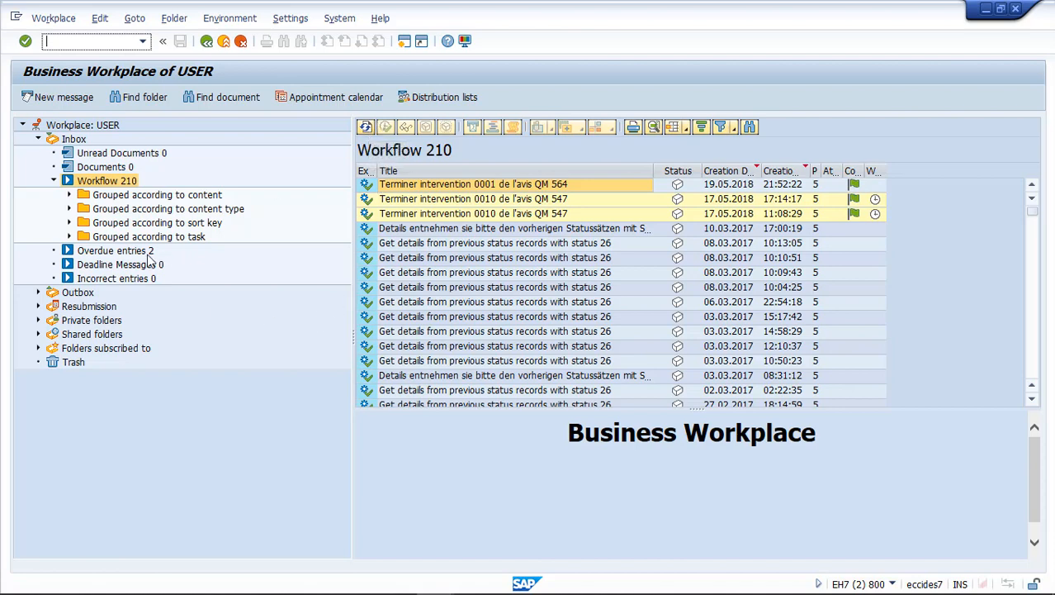
left_click(110, 265)
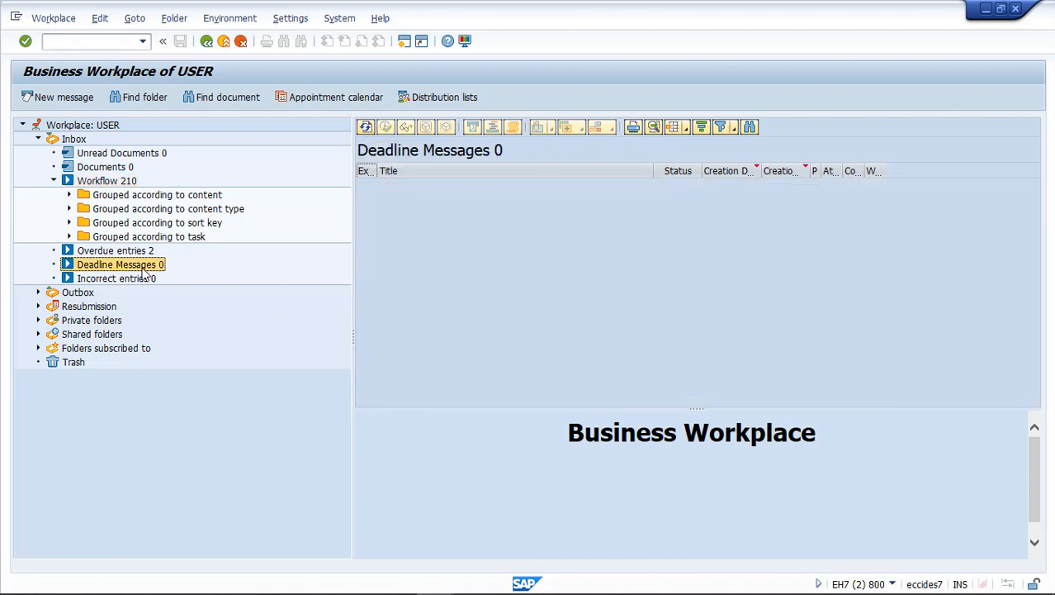
left_click(126, 252)
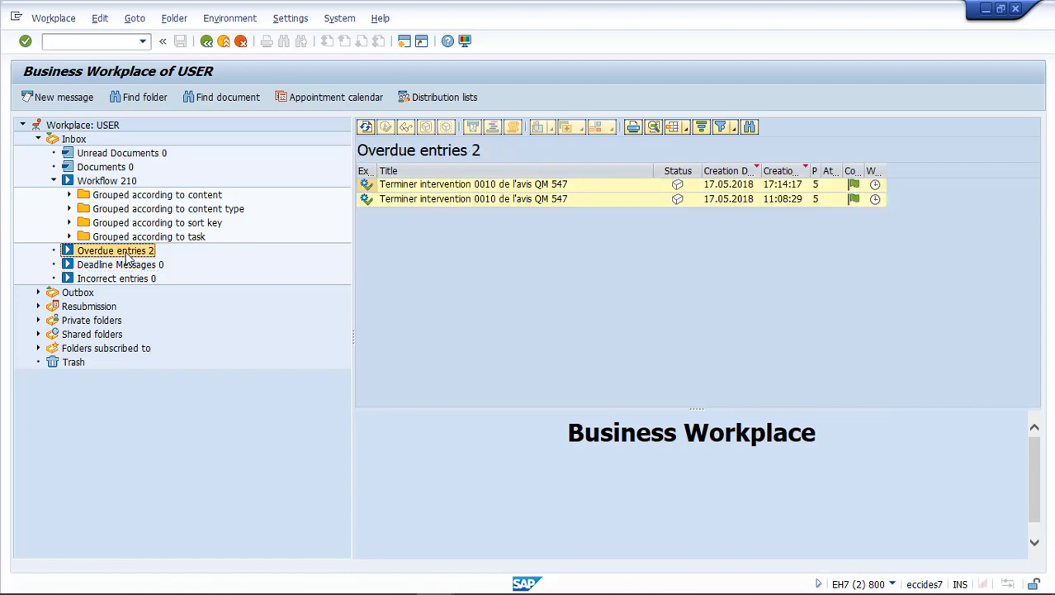
left_click(117, 182)
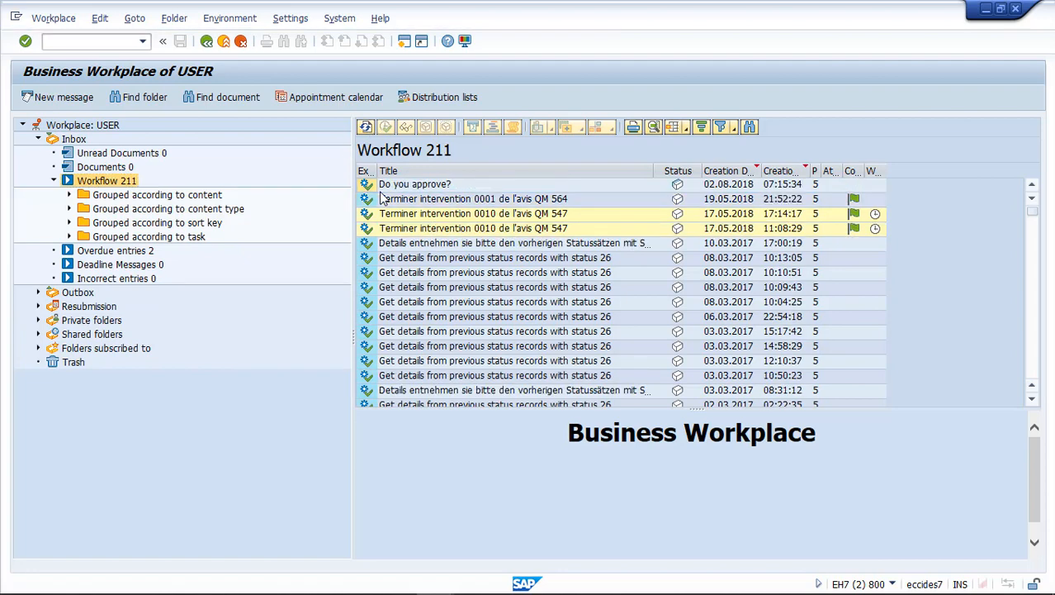
left_click(428, 187)
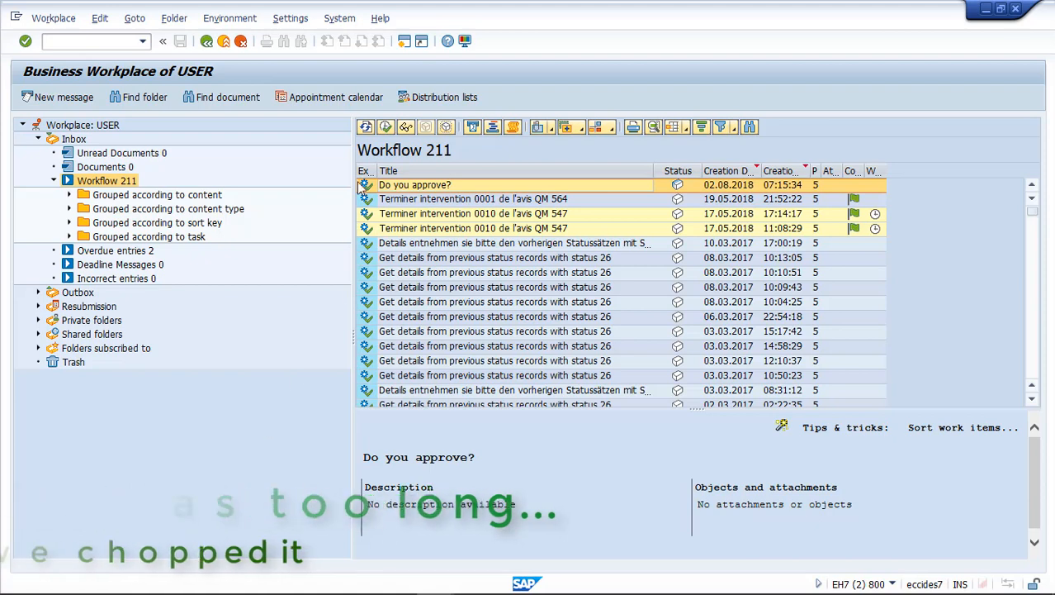
- Refresh the inbox, view the overdue entries, and read the missed deadline message for the "Do you approve?" decision
left_click(366, 128)
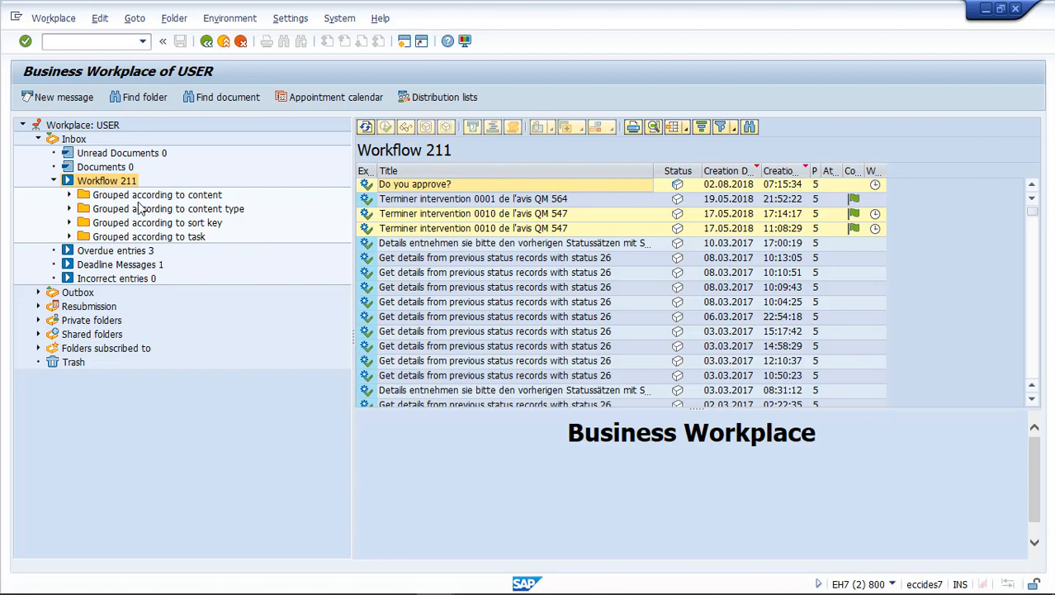
left_click(116, 251)
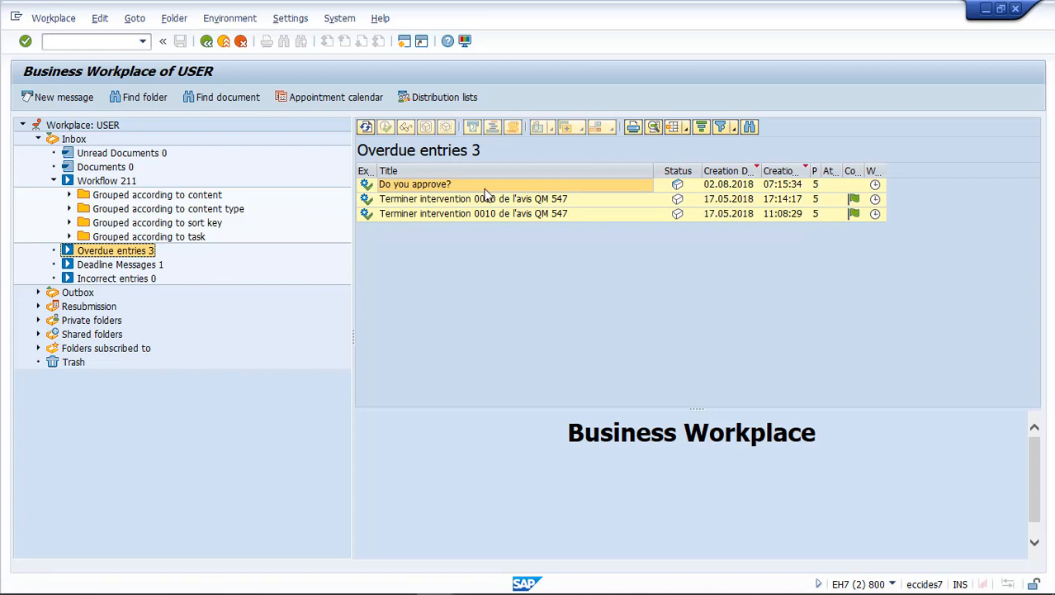
left_click(124, 265)
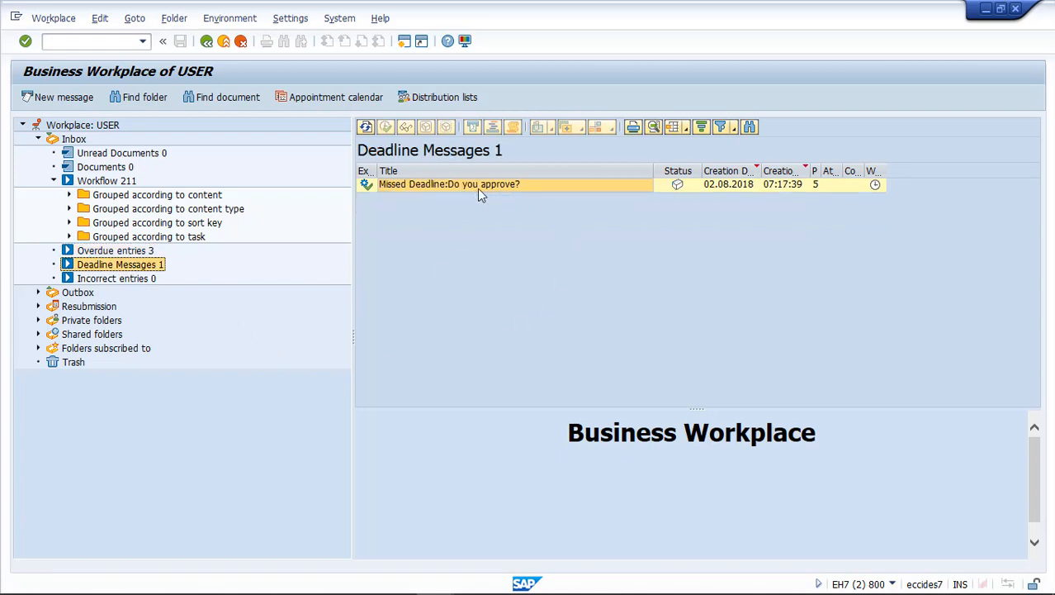
left_click(483, 188)
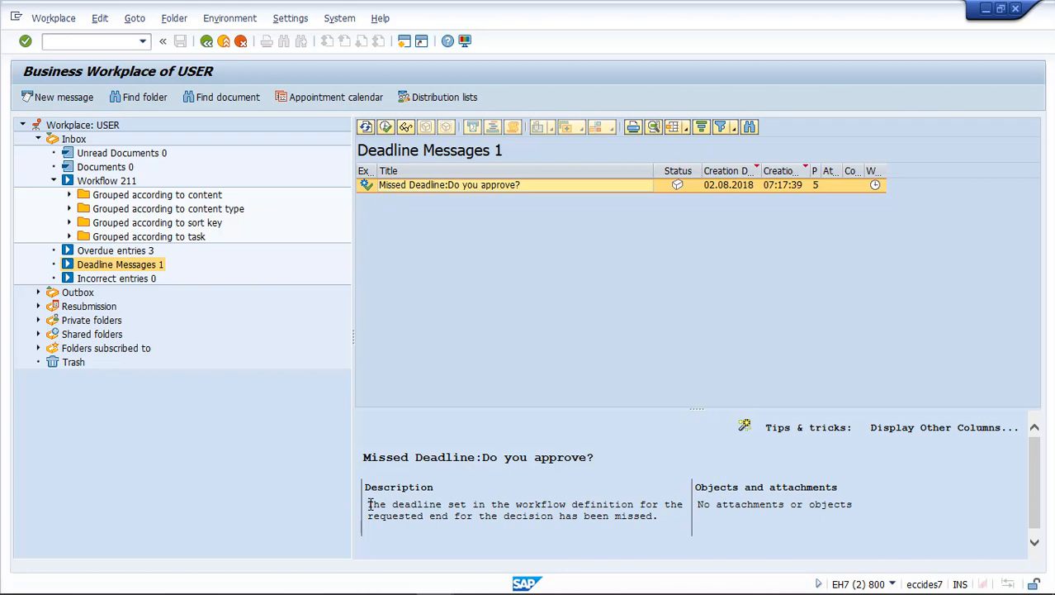
left_click_drag(369, 505, 659, 517)
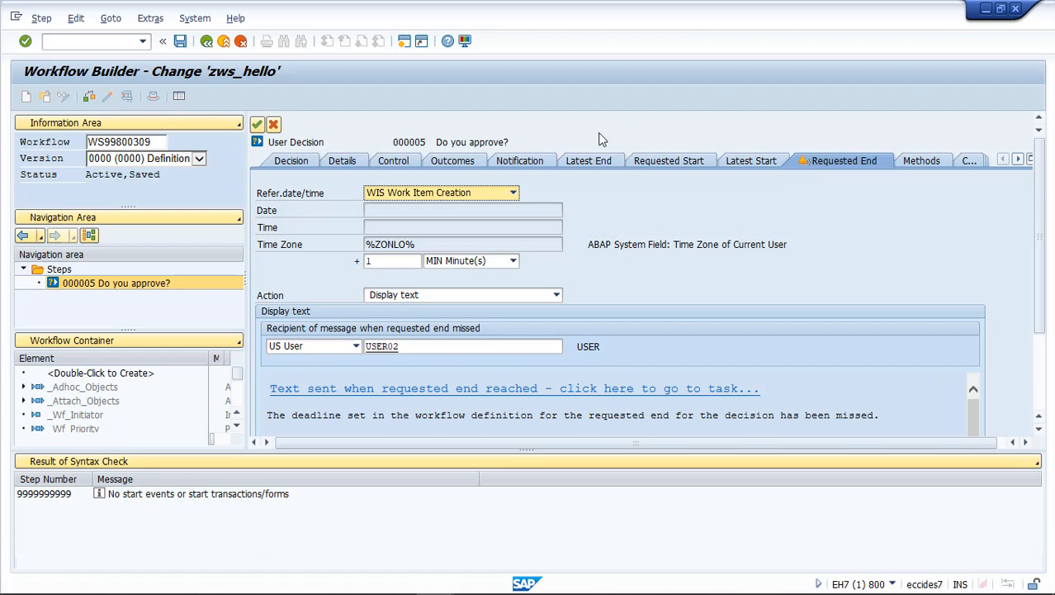
- Confirm the decision step's requested end settings in the Workflow Builder to return to the diagram
left_click(258, 124)
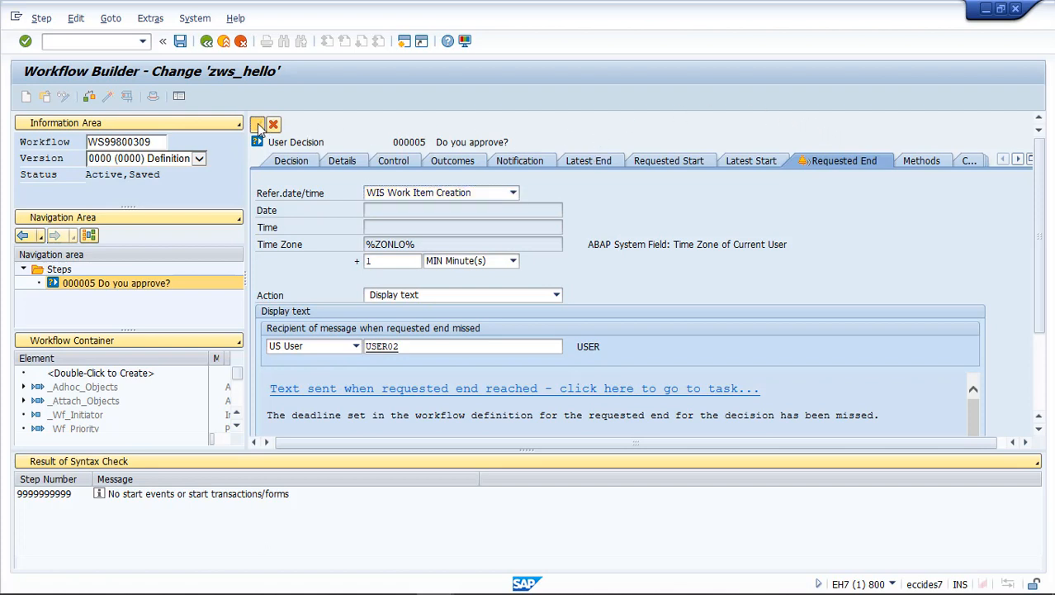